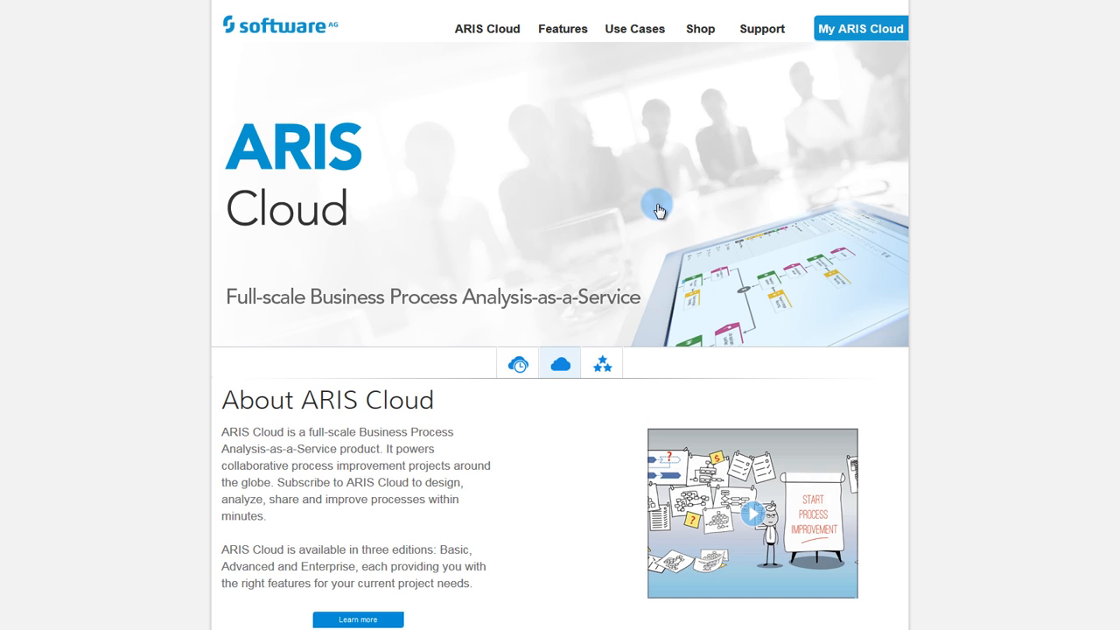
Step: Reach the ARIS Cloud sign-in page via 'My ARIS Cloud' on the homepage
{"action": "left_click", "coordinate": [860, 29]}
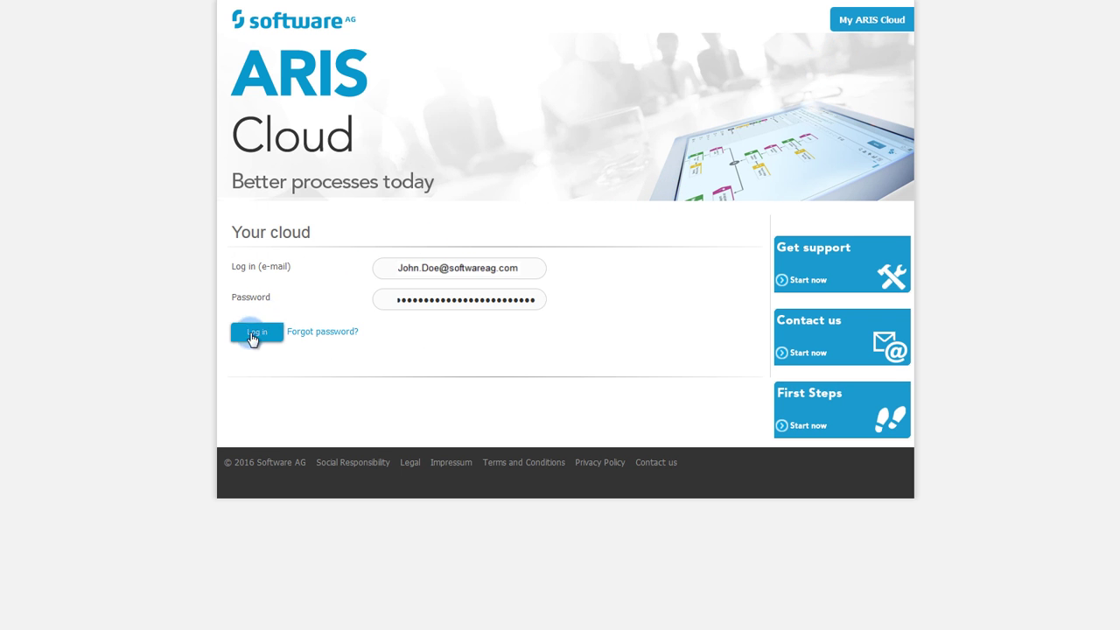
Step: Log in and start ARIS Cloud Administration from the test32 project room's gear menu
{"action": "left_click", "coordinate": [257, 331]}
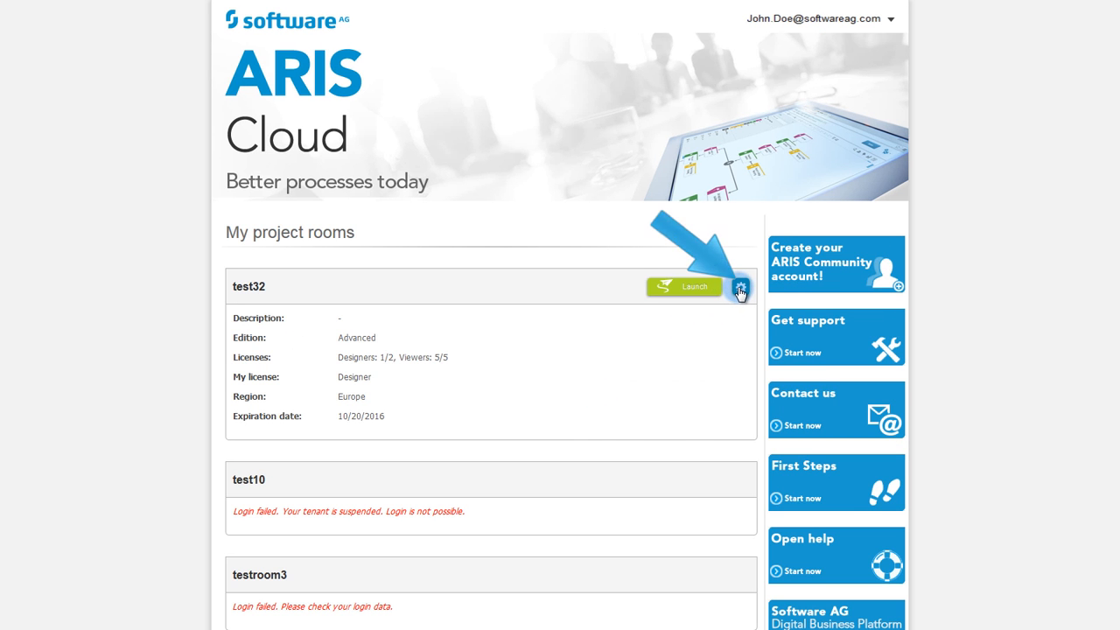
{"action": "left_click", "coordinate": [741, 287]}
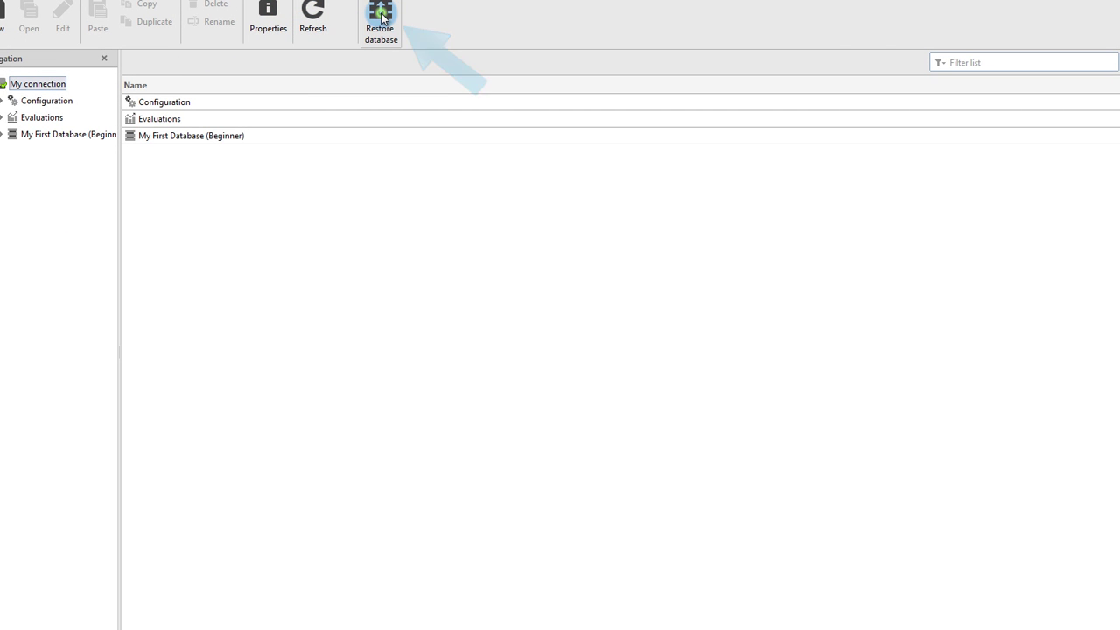
Step: Restore the United Motor Group.adb backup from the desktop into a new database
{"action": "left_click", "coordinate": [383, 15]}
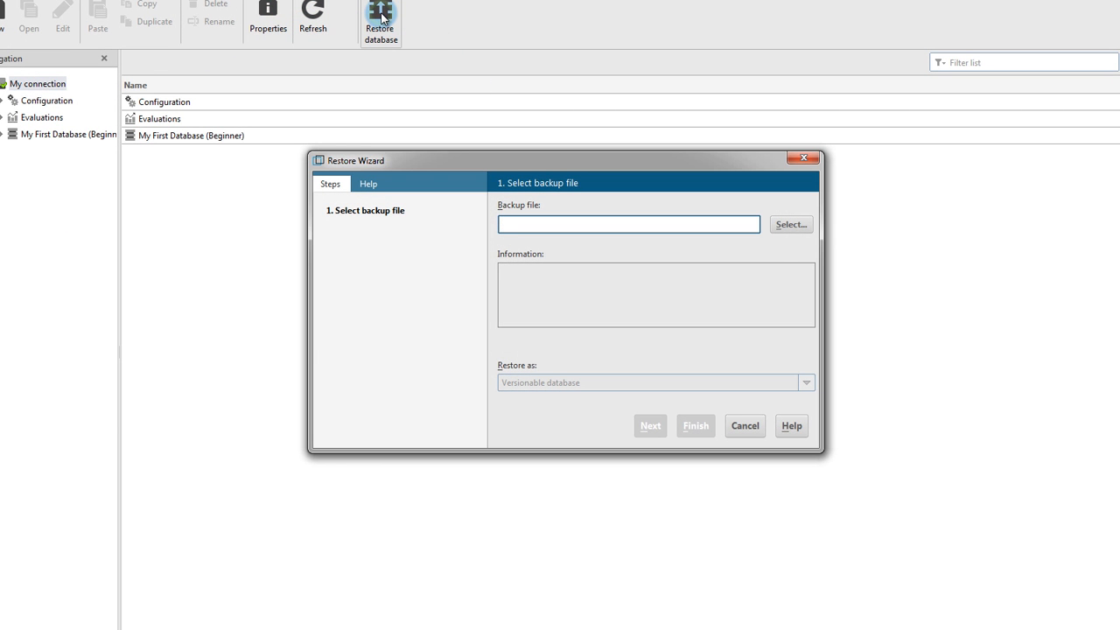
{"action": "left_click", "coordinate": [797, 224]}
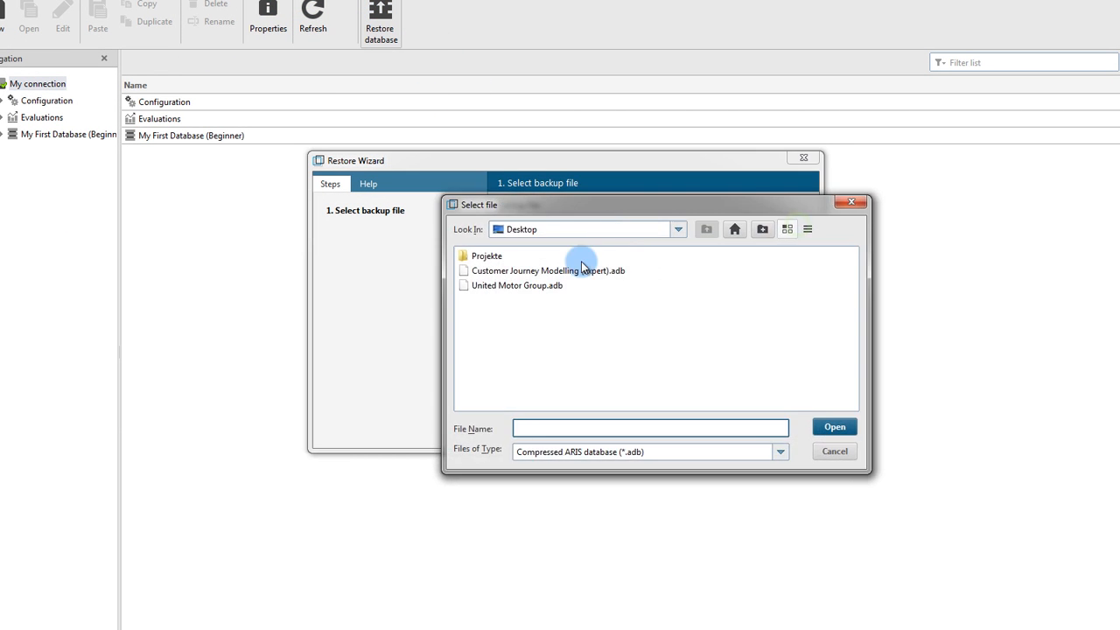
{"action": "left_click", "coordinate": [548, 270]}
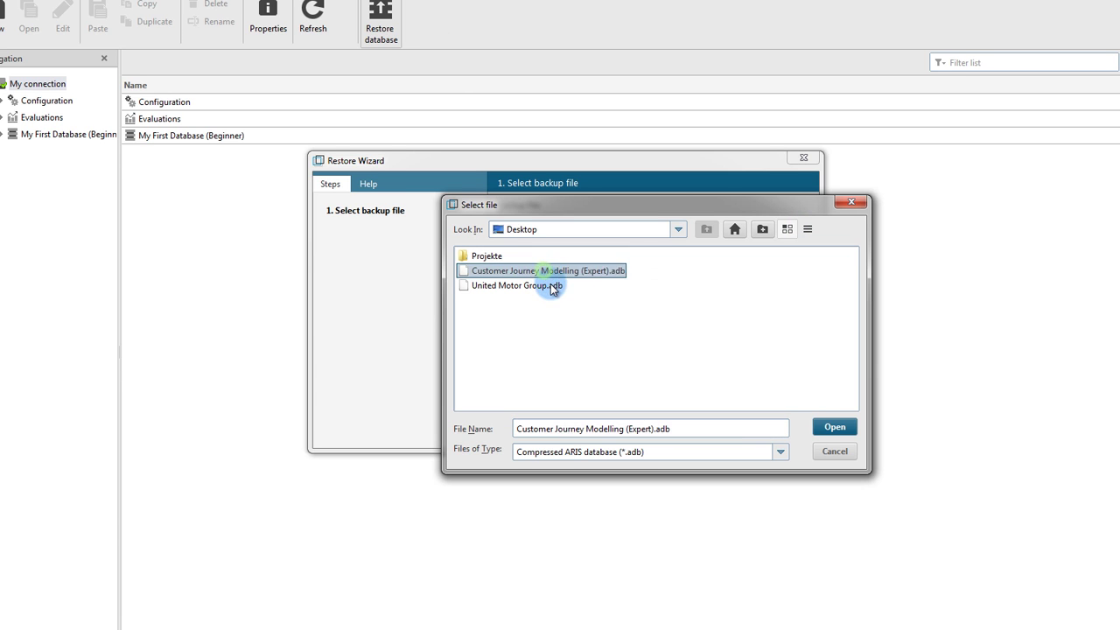
{"action": "left_click", "coordinate": [834, 427]}
{"action": "left_click", "coordinate": [696, 426]}
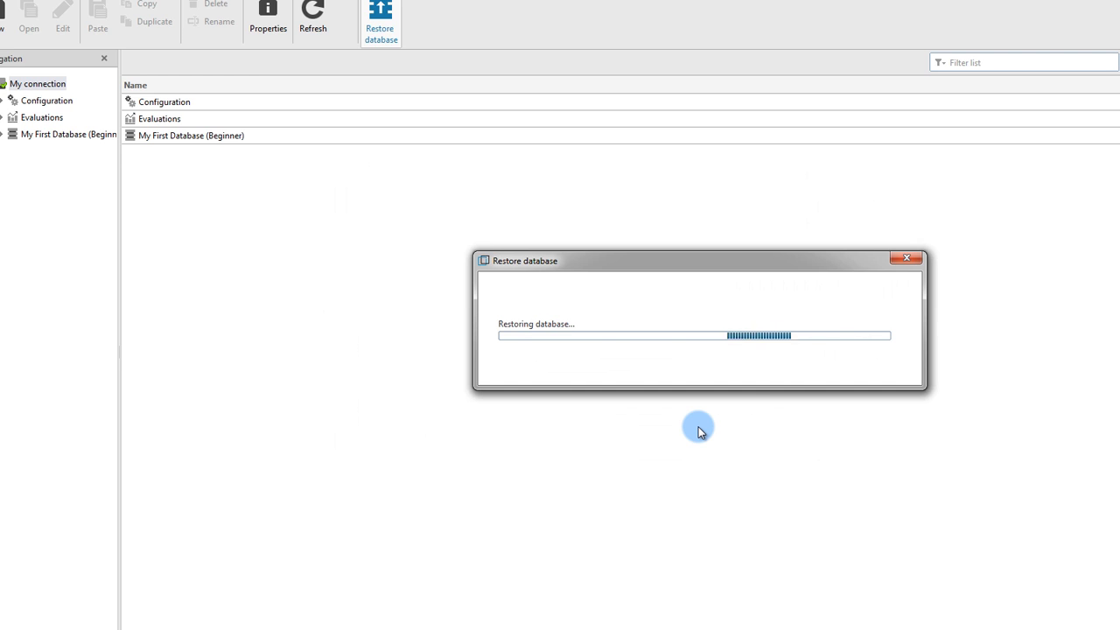
Step: Tick United Motor Group as activated in test32's Databases list and apply the change
{"action": "left_click", "coordinate": [564, 350]}
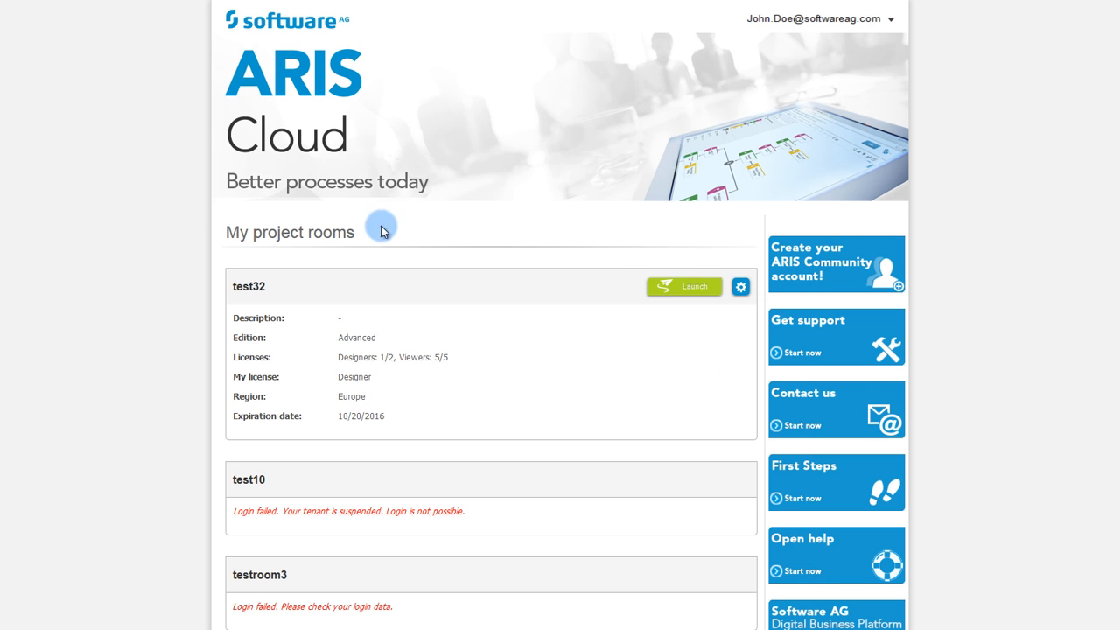
{"action": "left_click", "coordinate": [737, 289]}
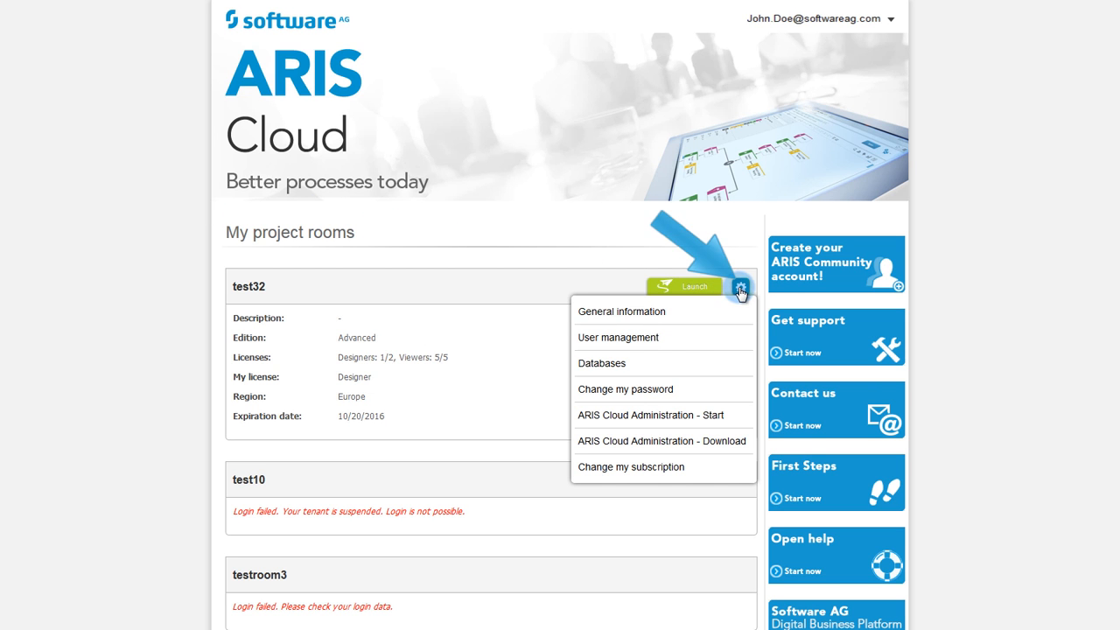
{"action": "left_click", "coordinate": [707, 364]}
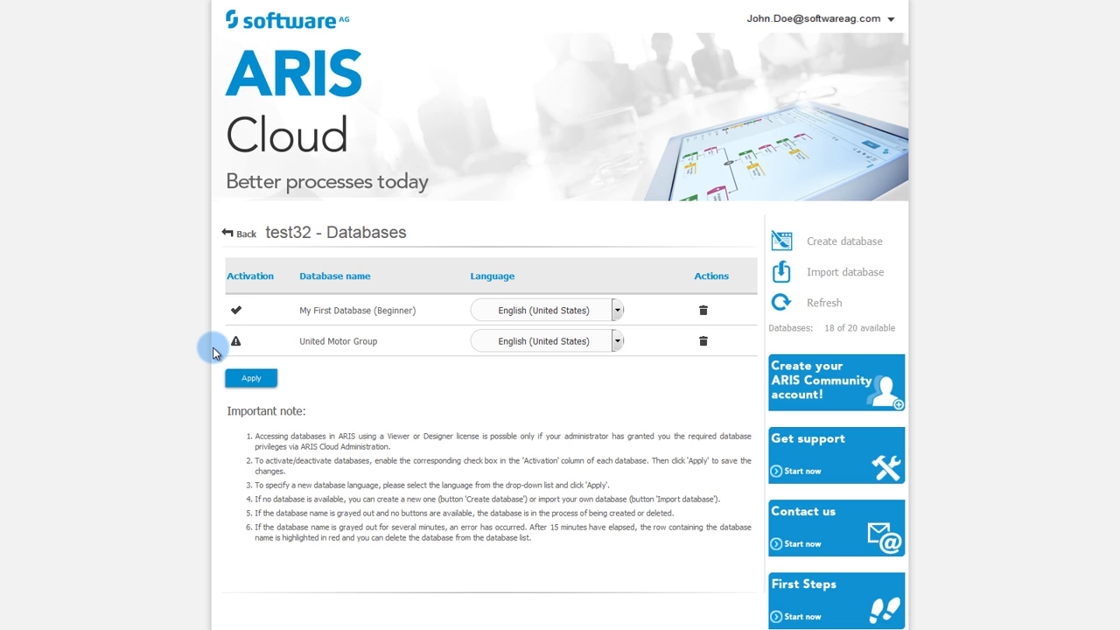
{"action": "left_click", "coordinate": [235, 340]}
{"action": "left_click", "coordinate": [252, 377]}
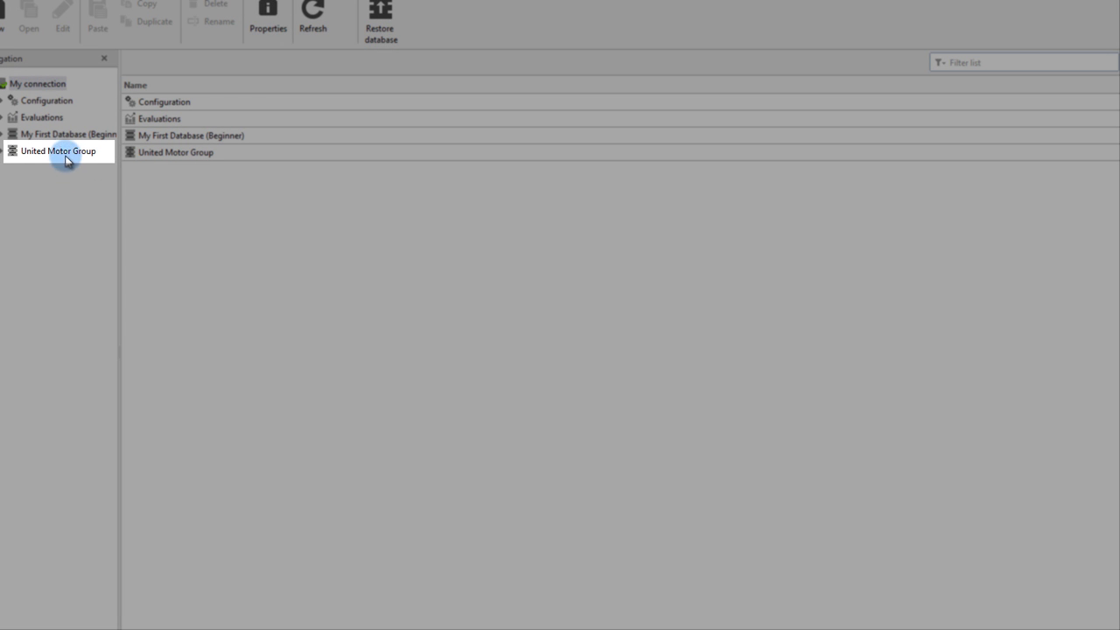
Step: Select United Motor Group in the explorer tree and launch its Backup action
{"action": "left_click", "coordinate": [69, 159]}
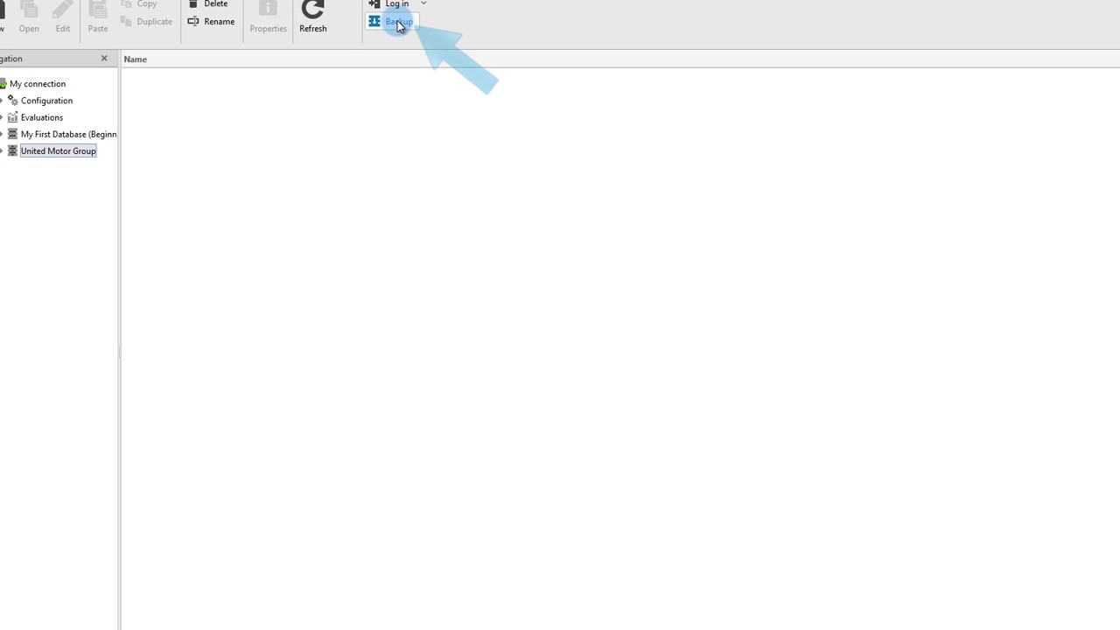
{"action": "left_click", "coordinate": [401, 23]}
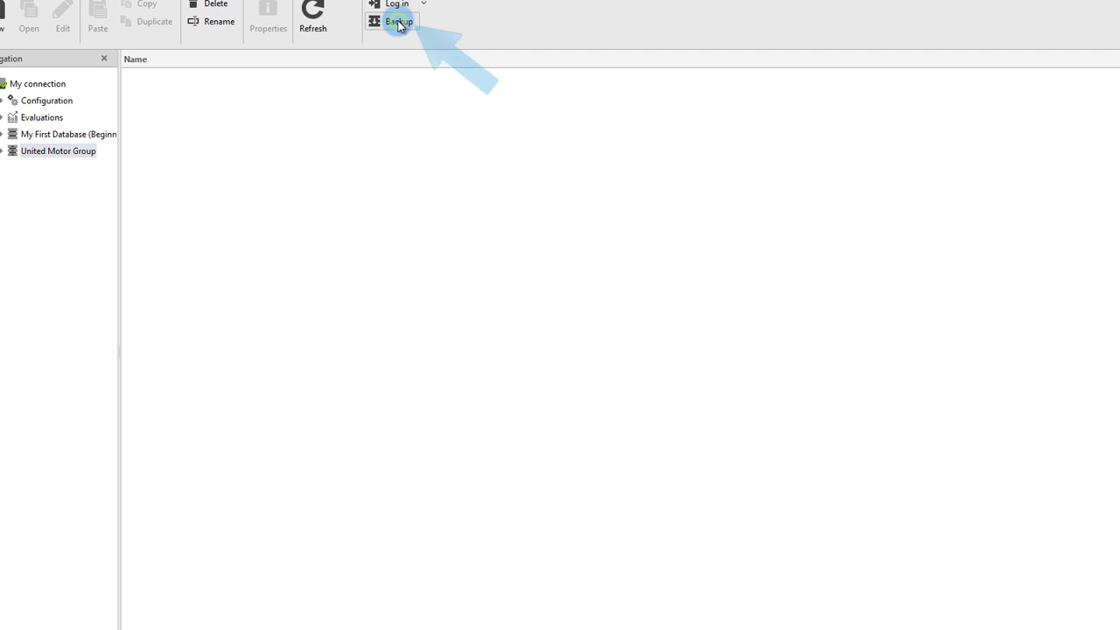